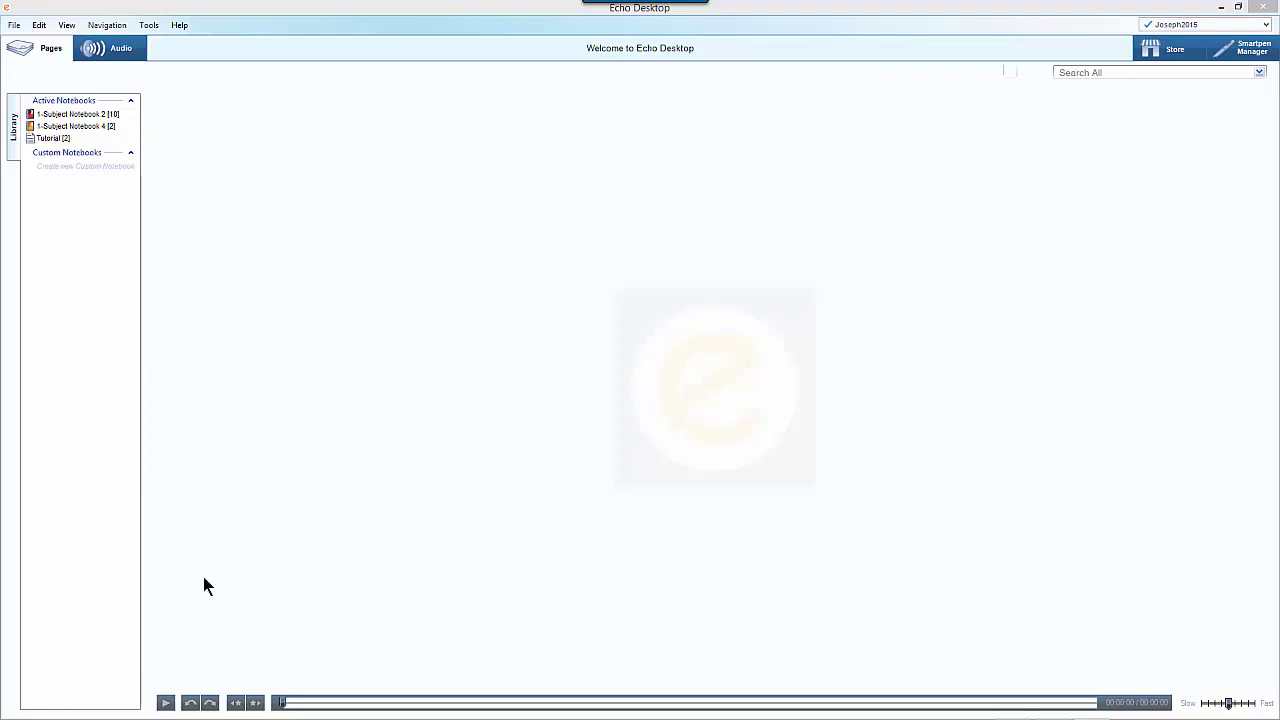
Step: Attempt to rename the smartpen, then cancel when the name is rejected as not unique
left_click(146, 28)
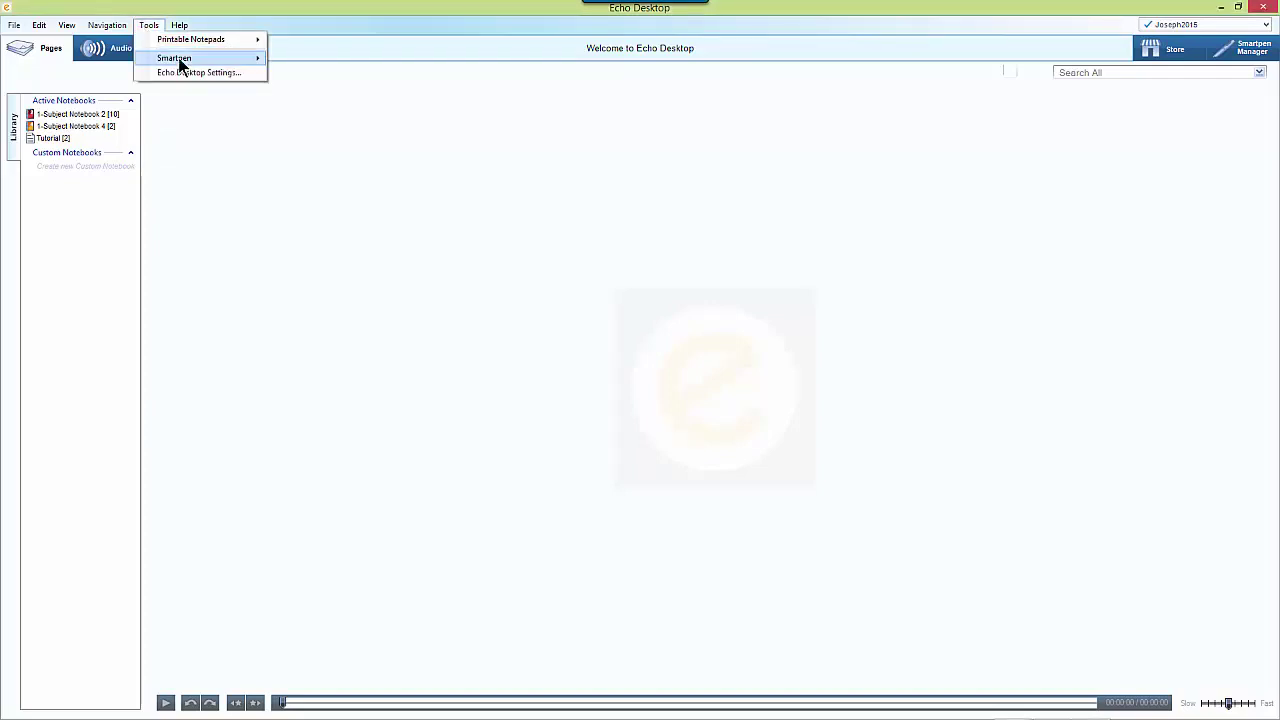
mouse_move(181, 66)
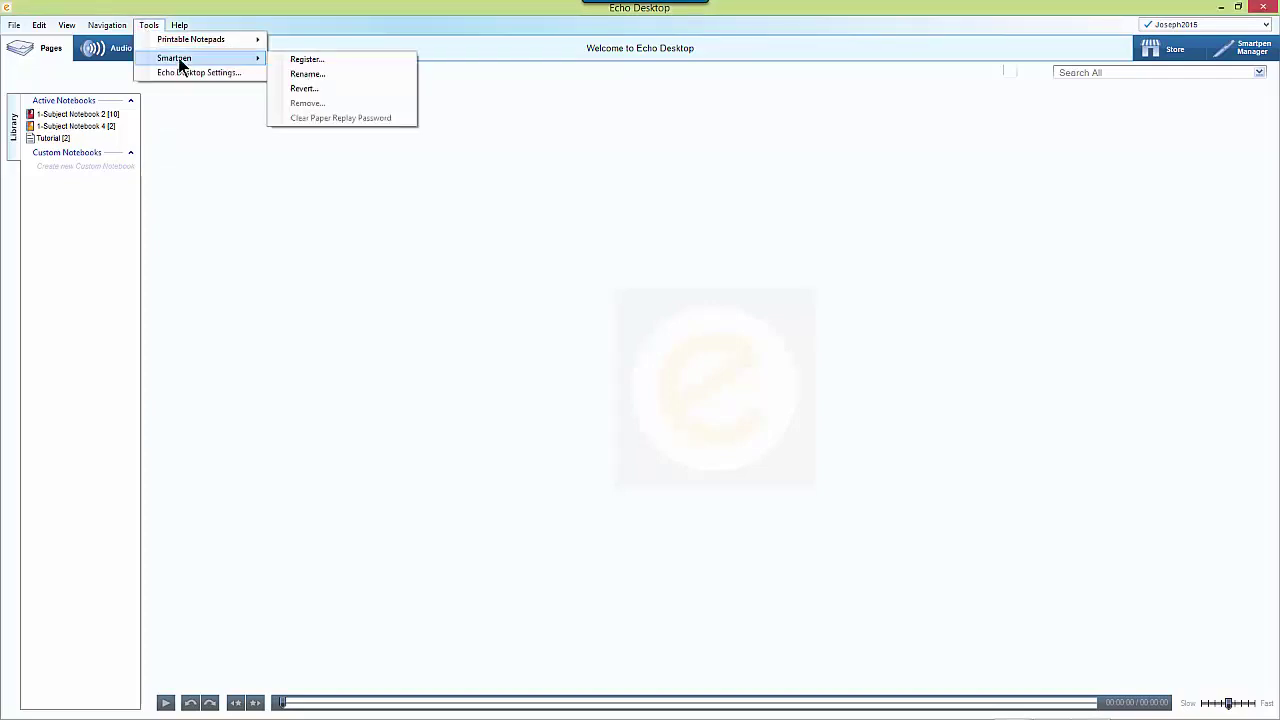
left_click(296, 73)
left_click(657, 403)
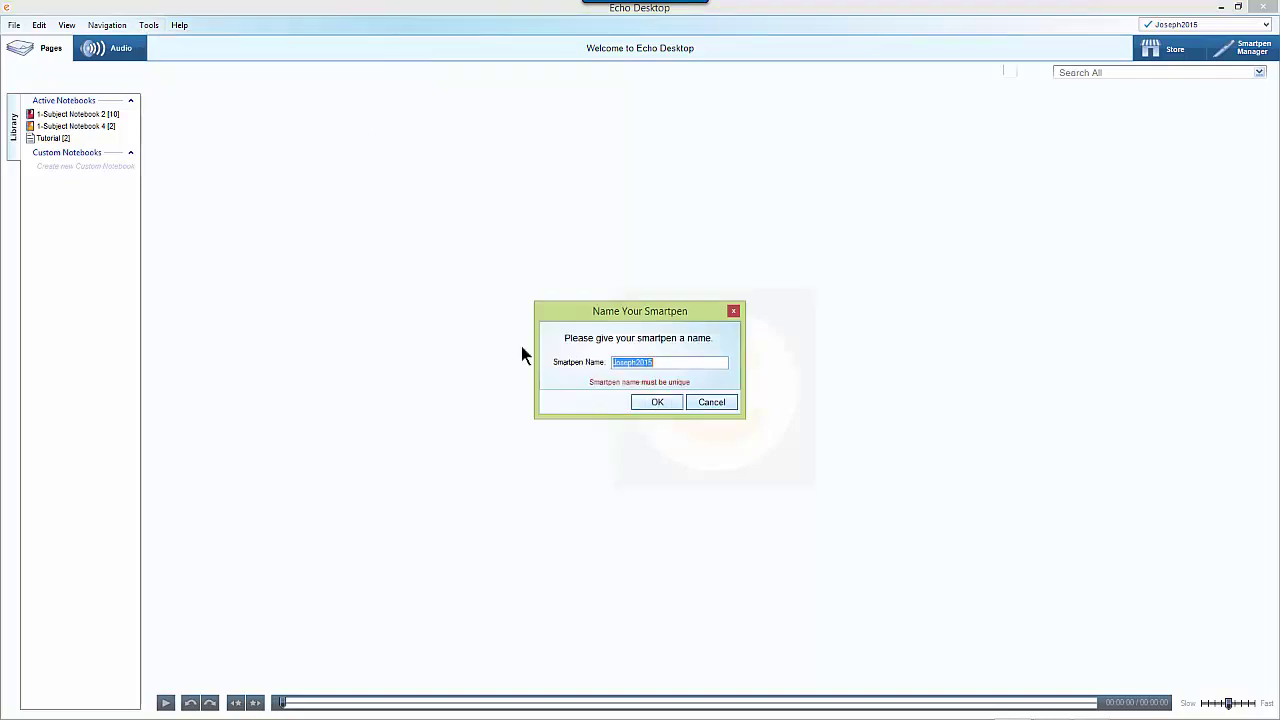
left_click(719, 404)
Step: Start registering the smartpen online via Tools > Smartpen > Register
left_click(150, 27)
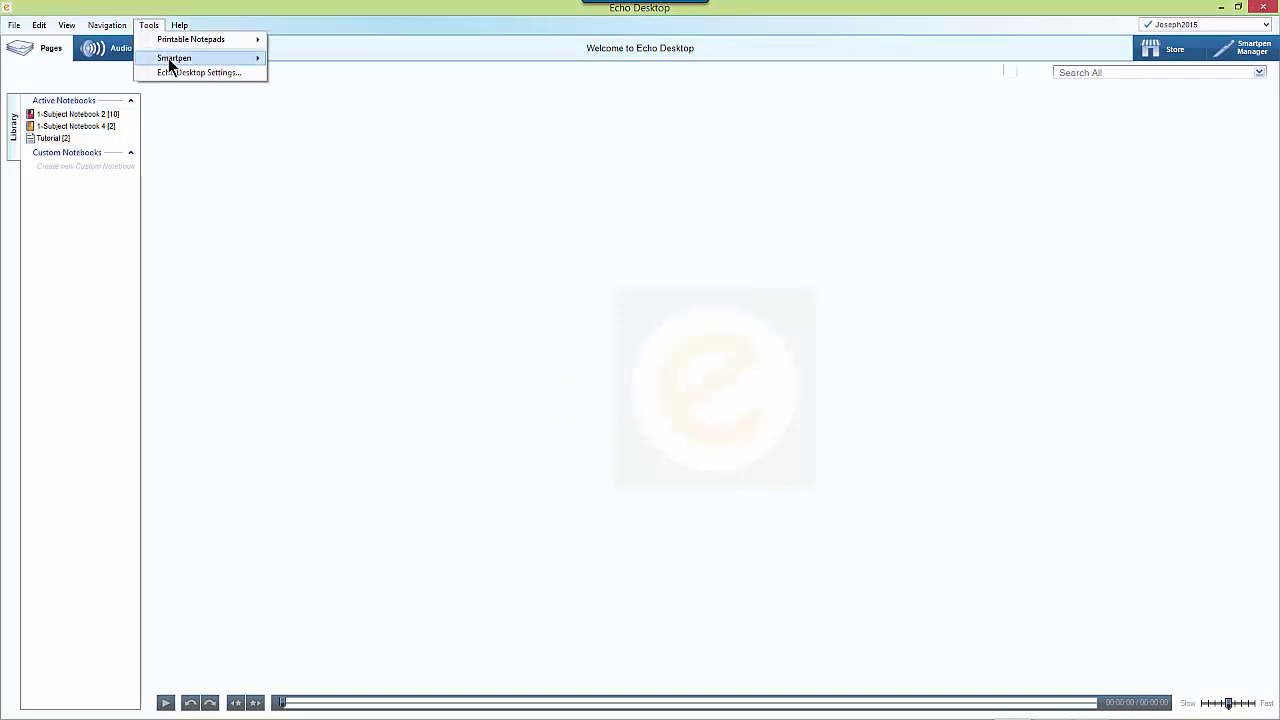
mouse_move(168, 58)
left_click(304, 60)
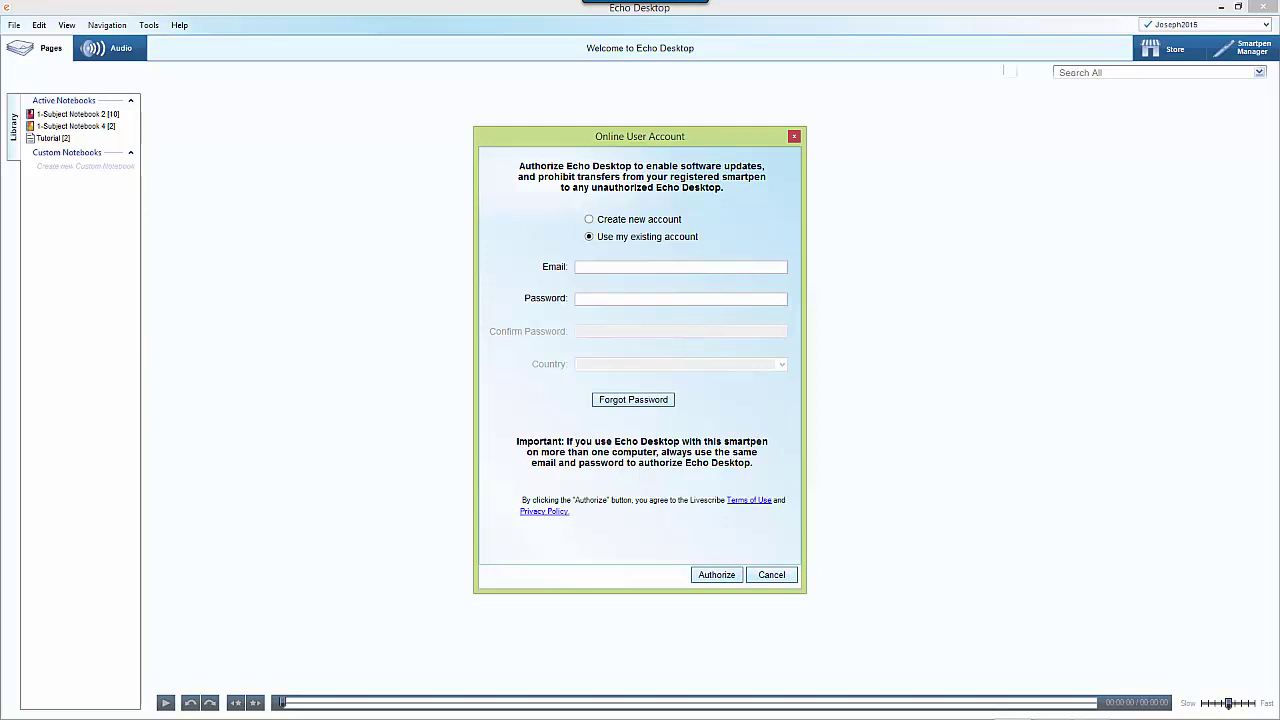
Step: Close the Online User Account dialog to reveal 1-Subject Notebook 2's page thumbnails
key("Escape")
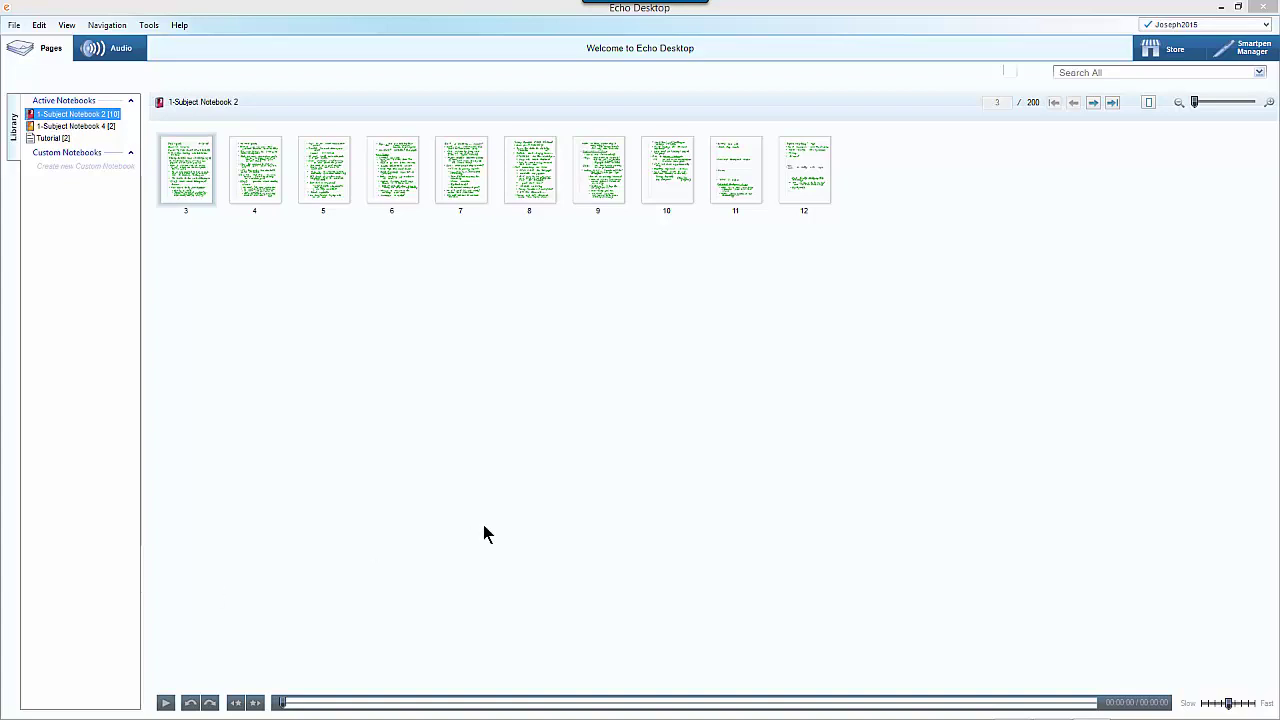
Step: Open page 12, return to the notebook thumbnails, then open page 3 'TAPT Agenda' full-page
left_click(792, 196)
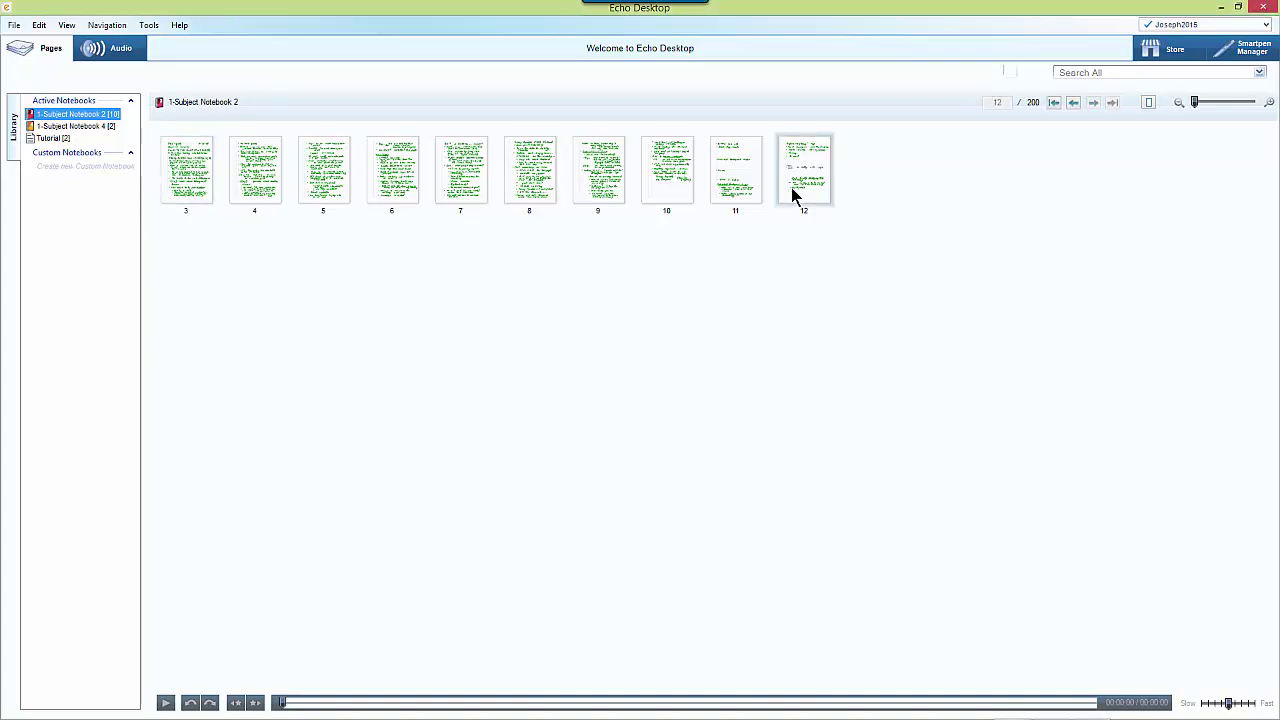
double_click(791, 187)
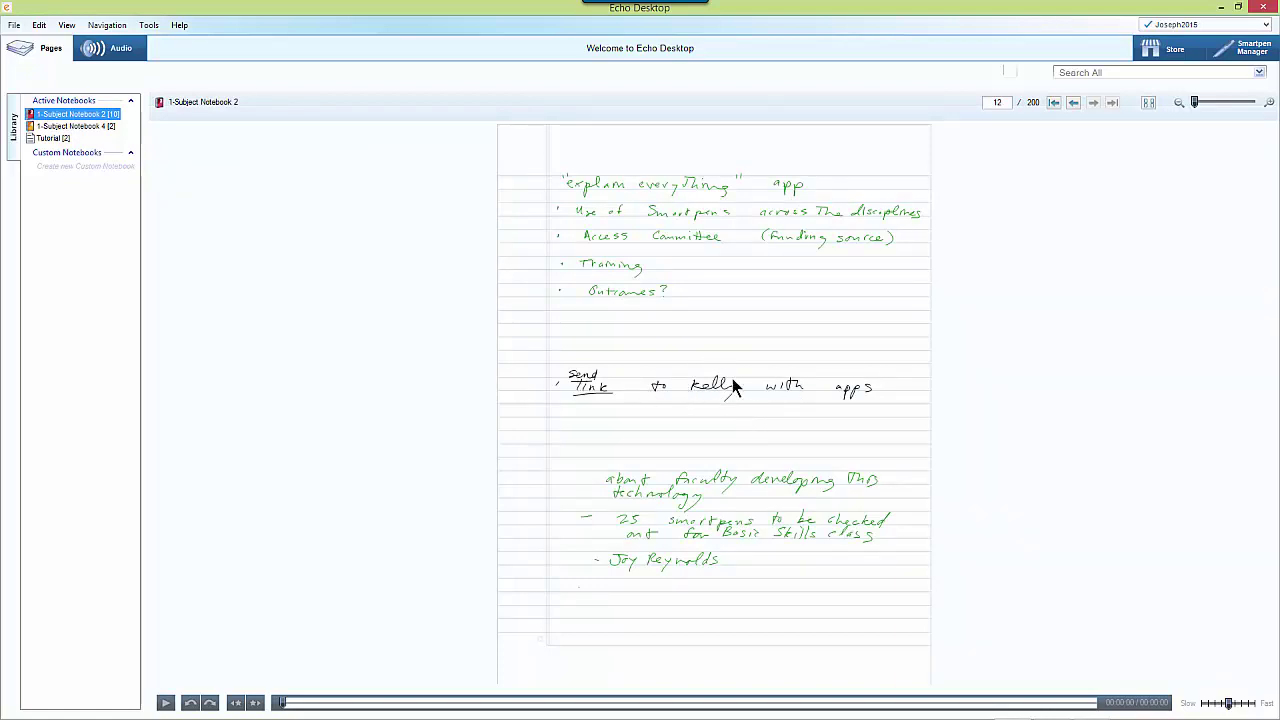
left_click(82, 114)
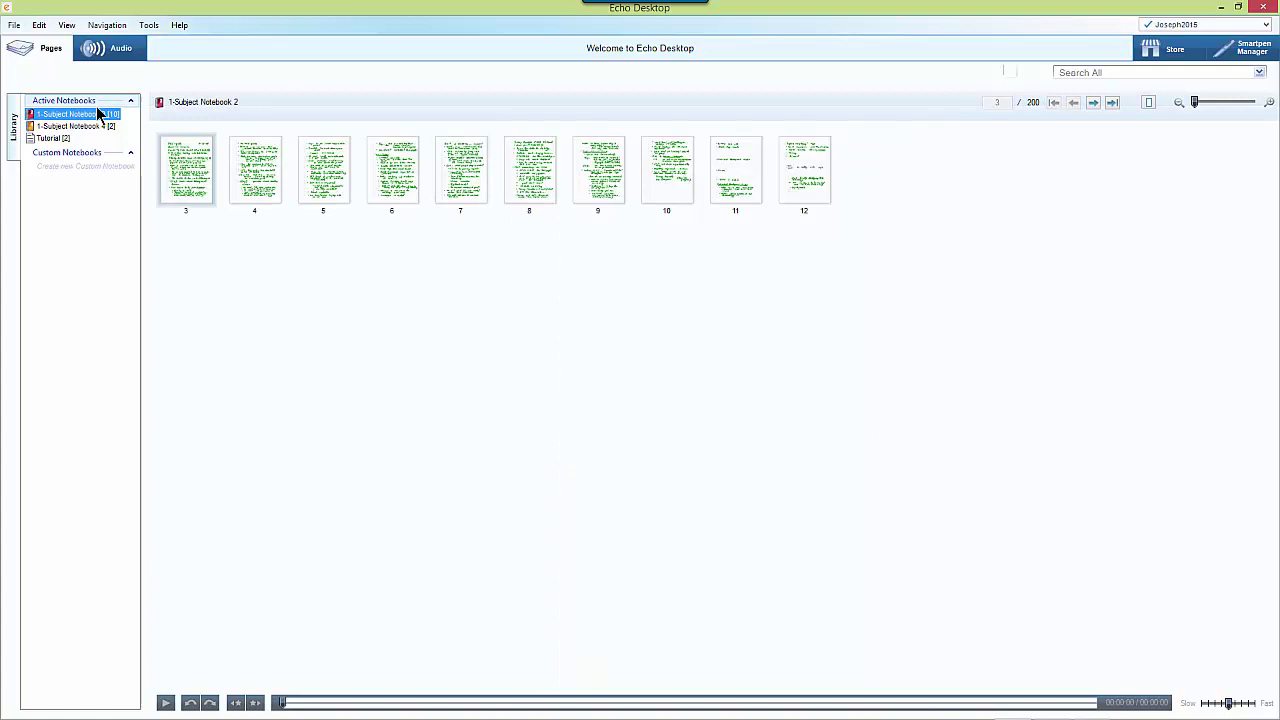
double_click(183, 178)
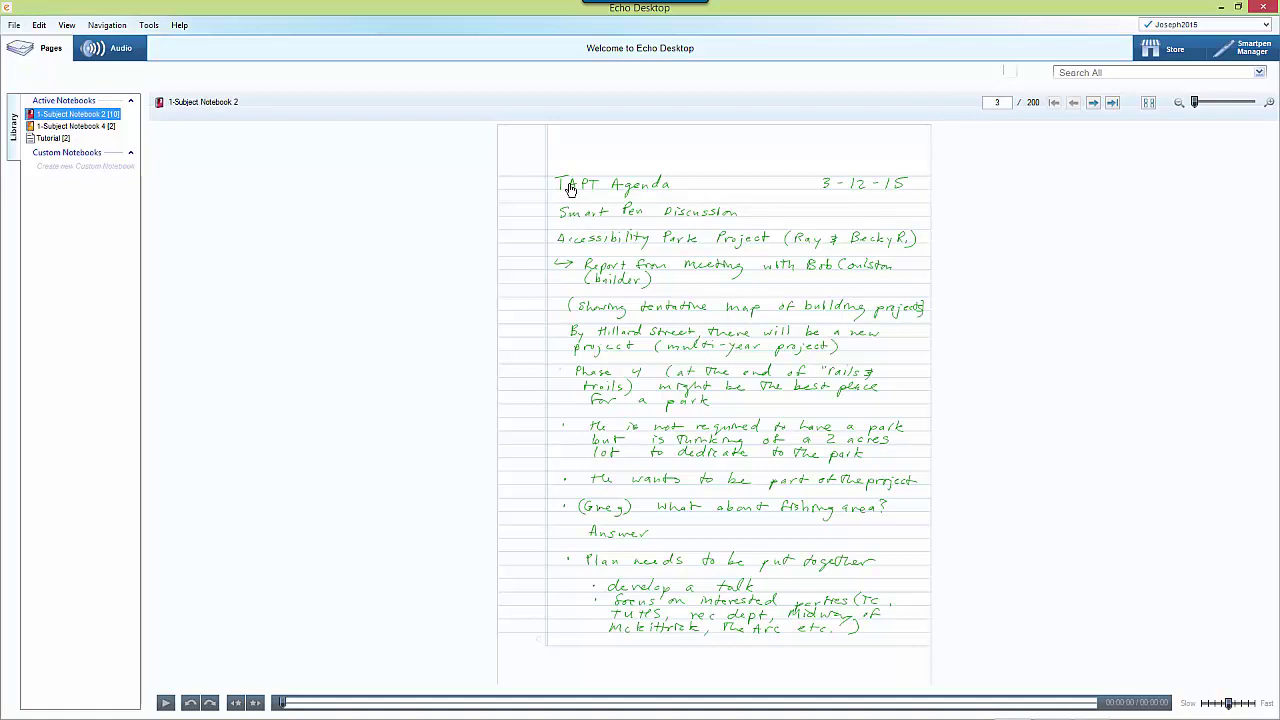
Step: Play the pencast linked to the 'TAPT Agenda' heading and pause it at 00:00:23
left_click(569, 189)
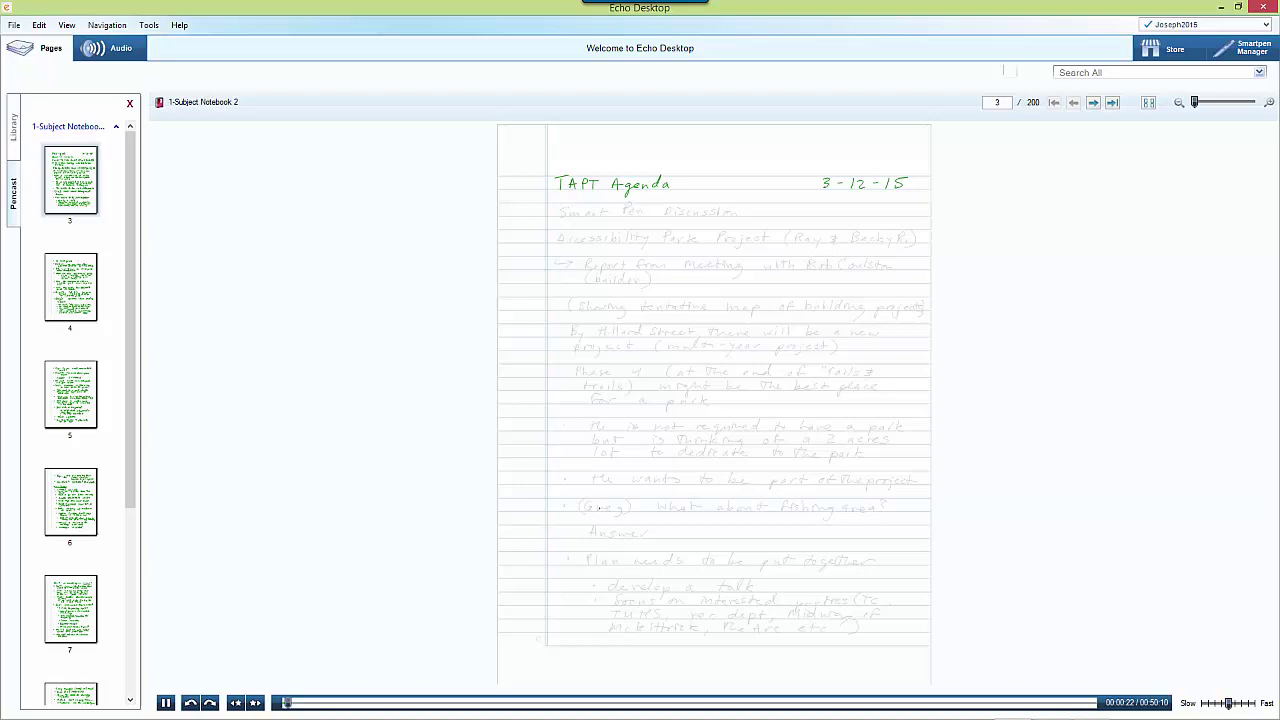
key("space")
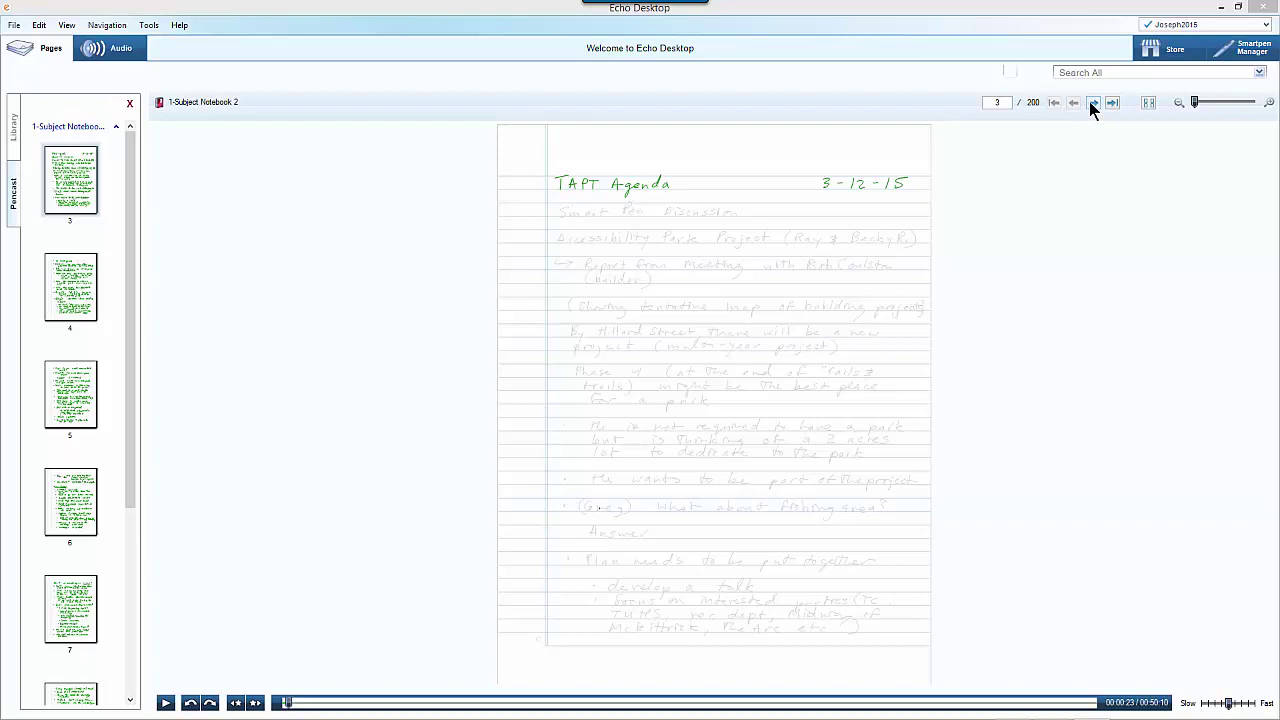
left_click(1090, 103)
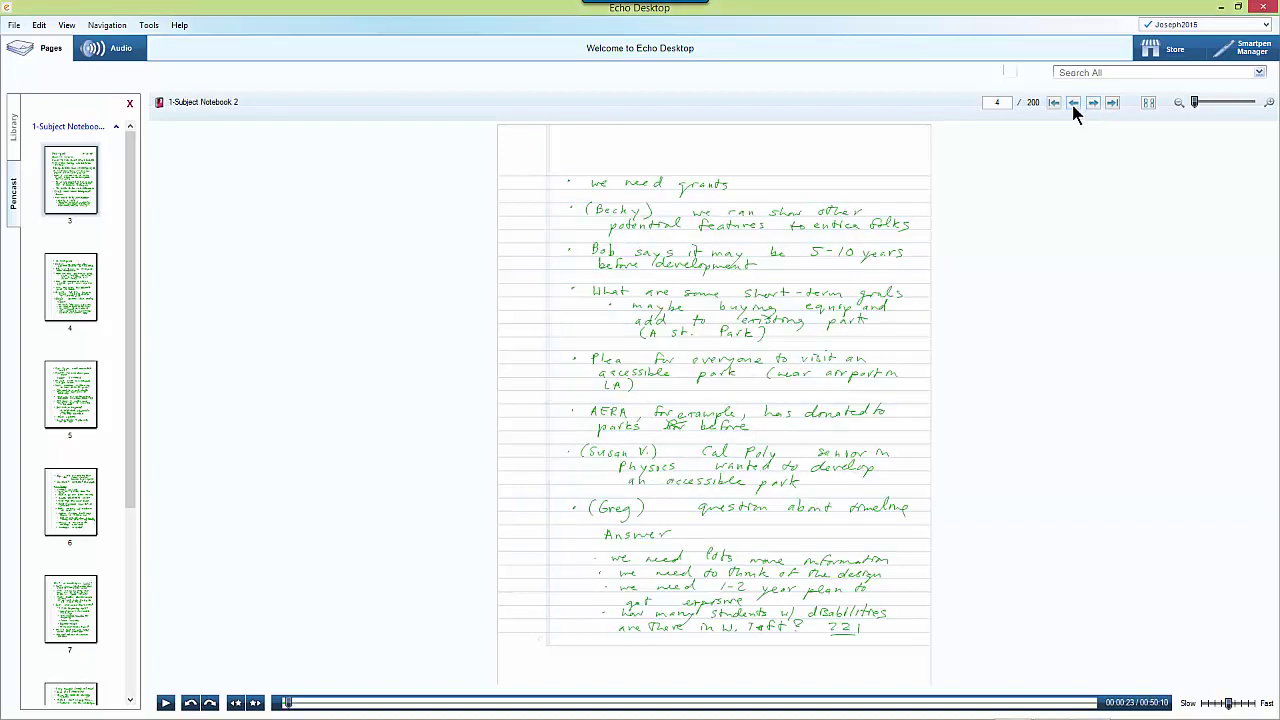
left_click(1073, 103)
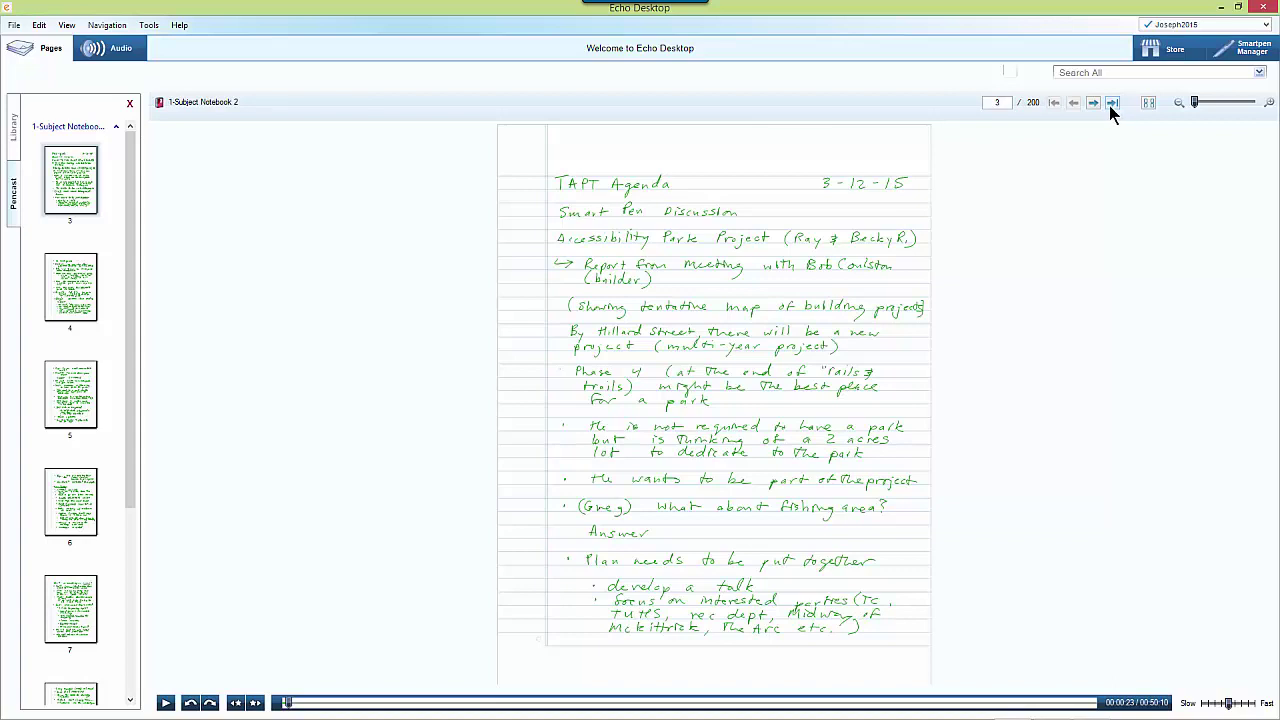
left_click(1111, 103)
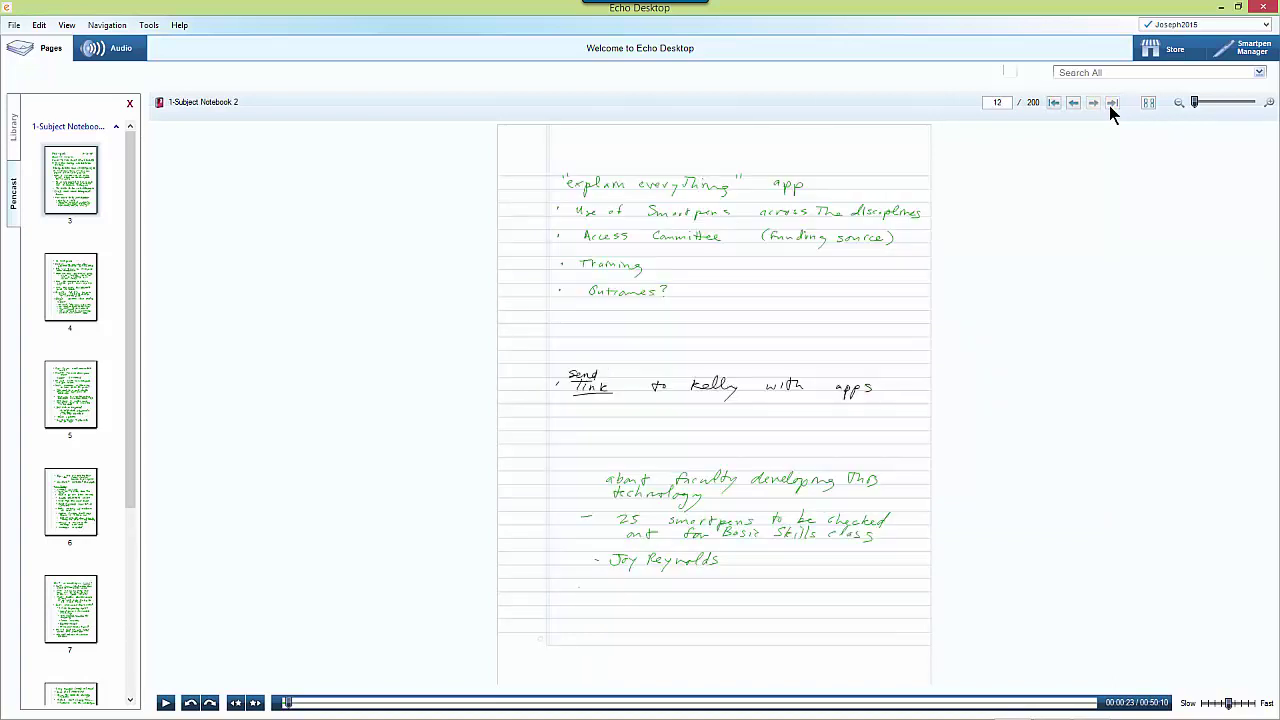
left_click(1055, 104)
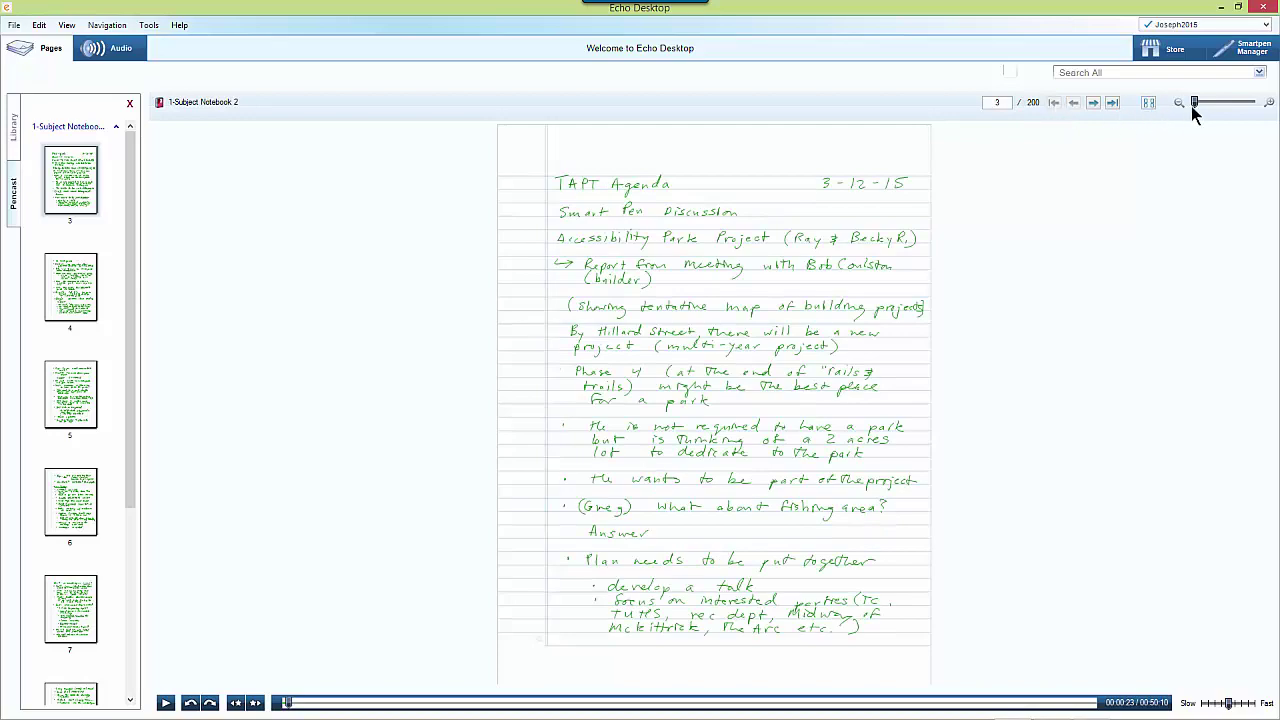
Step: Zoom in on page 3 with the zoom slider, then ease back partway
left_click_drag(1196, 104, 1240, 104)
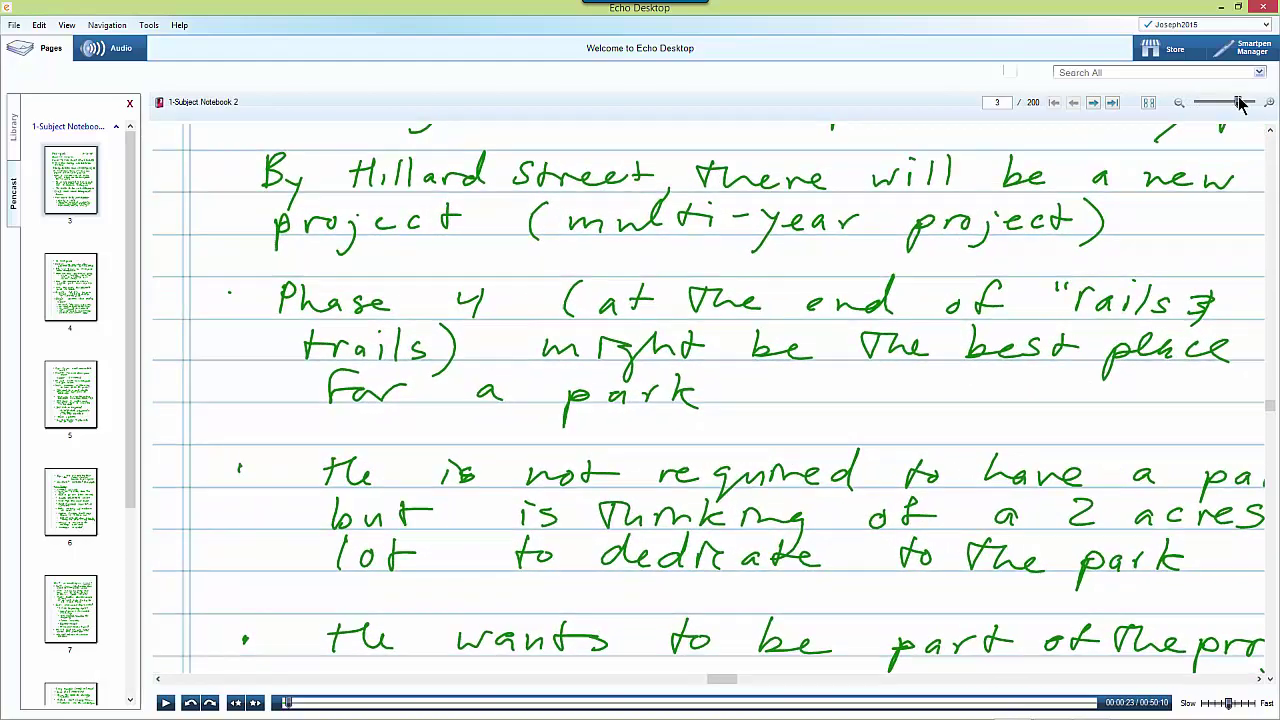
left_click_drag(1240, 103, 1200, 104)
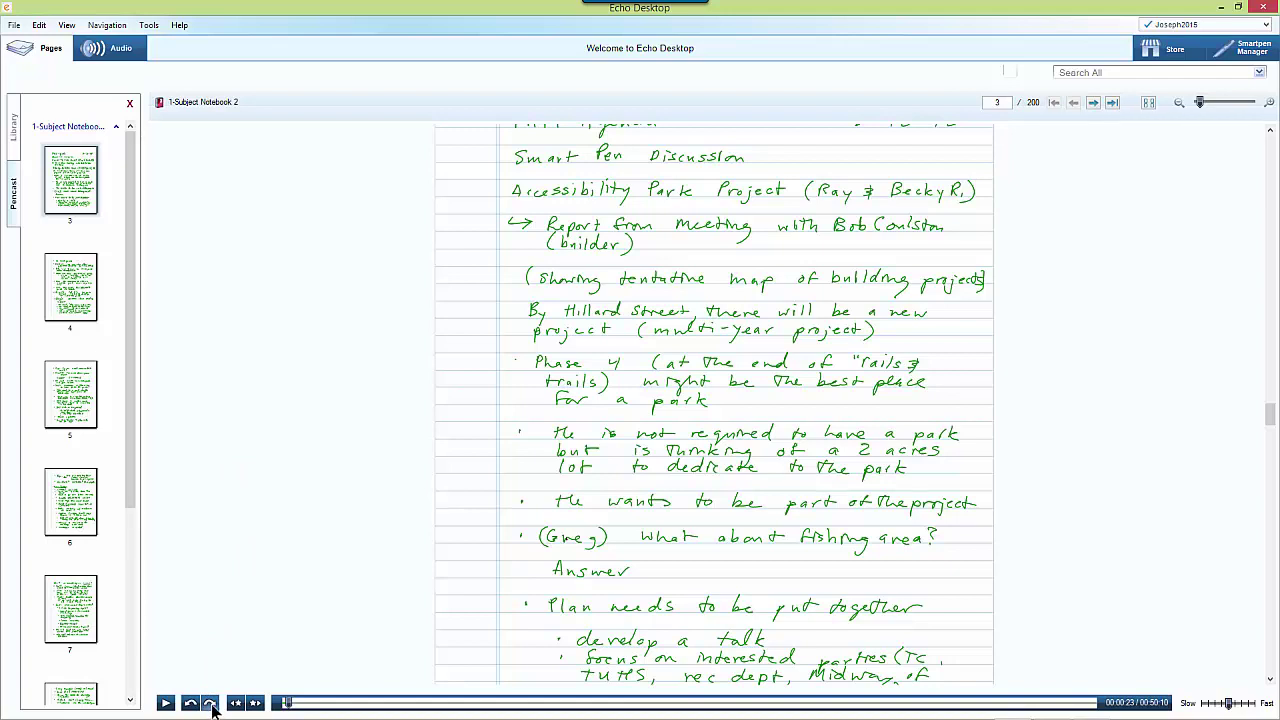
Step: Skip the pencast audio forward twice, then pause playback
left_click(211, 705)
left_click(211, 705)
left_click(167, 704)
Step: Move the audio timeline to about 00:12:43 and pause playback there
left_click_drag(295, 707, 490, 709)
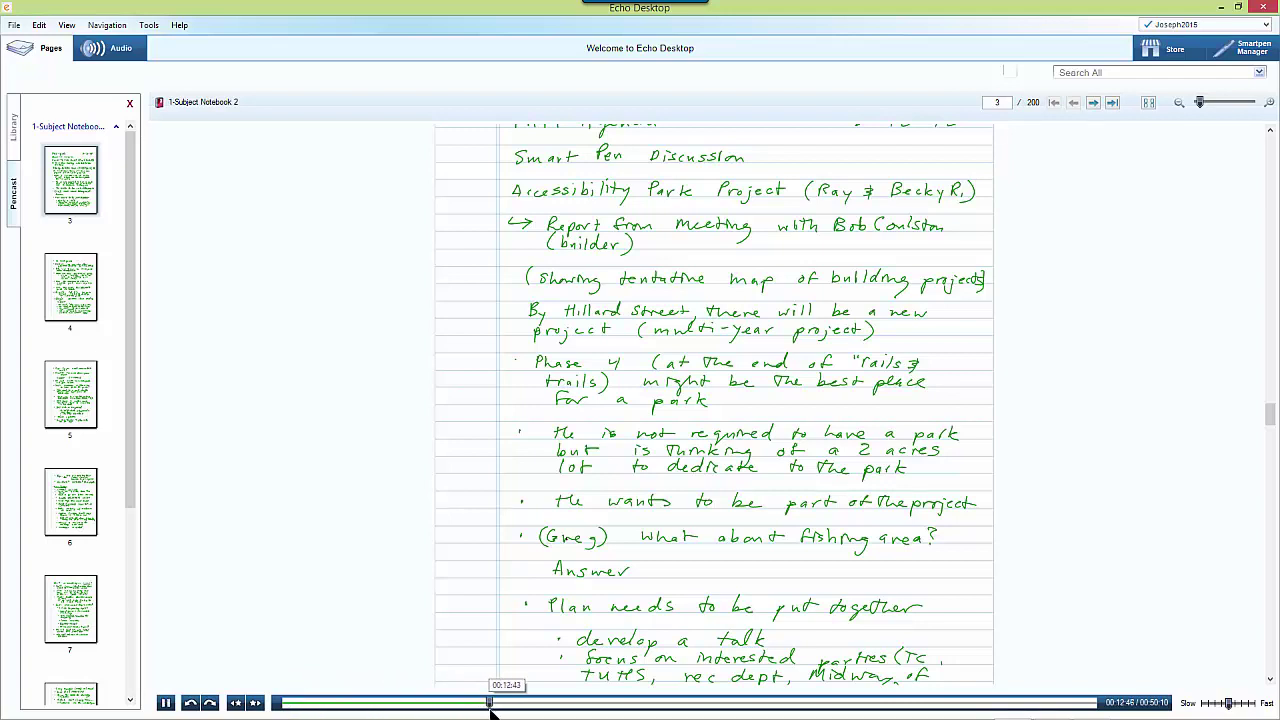
left_click(170, 704)
mouse_move(1160, 714)
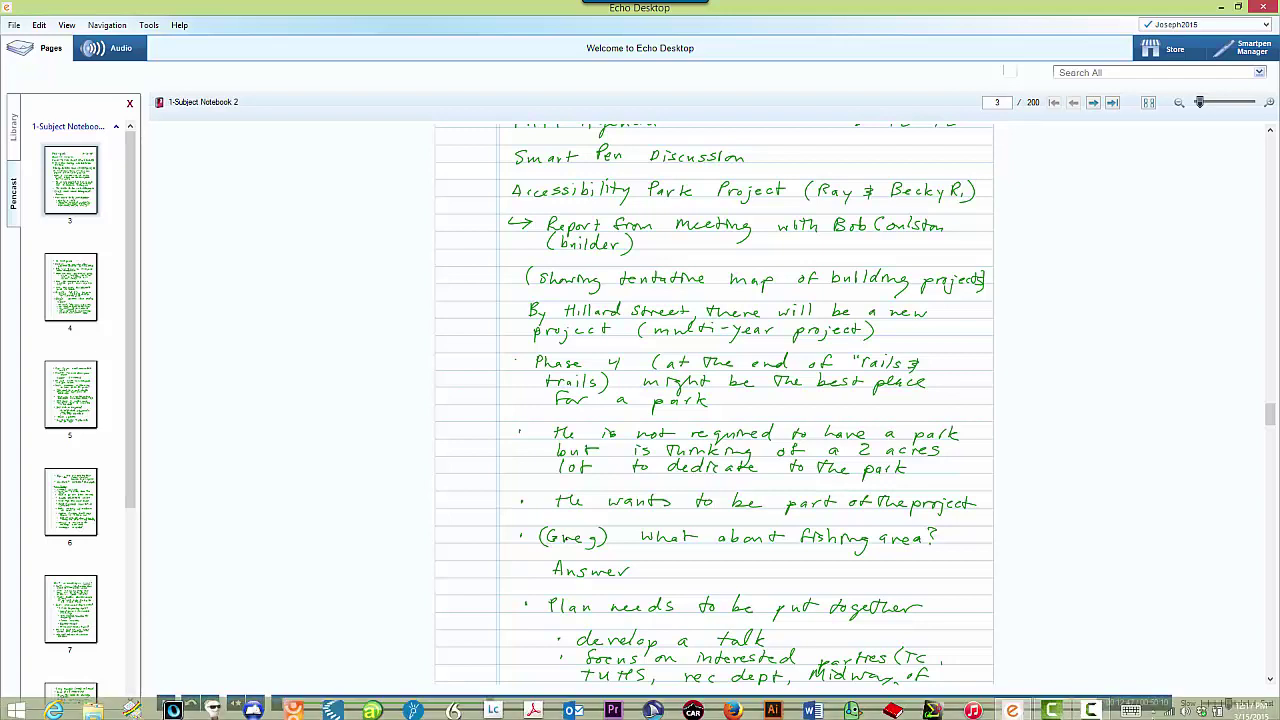